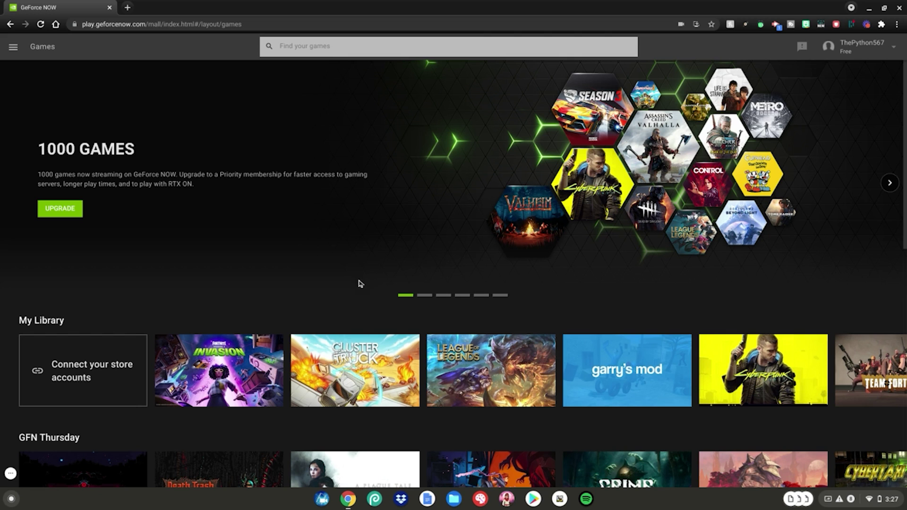
Step: From the drawer's Settings page, expand the Auto server location dropdown to browse regions
left_click(13, 47)
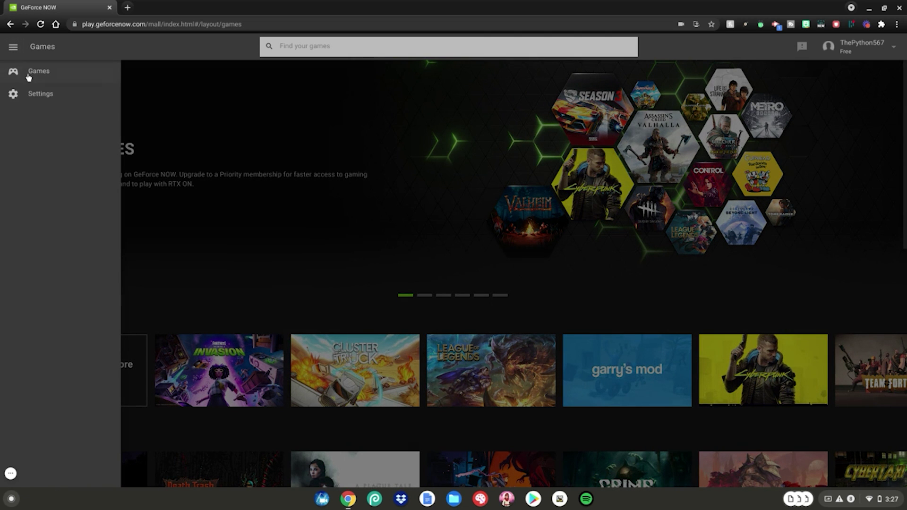
left_click(36, 93)
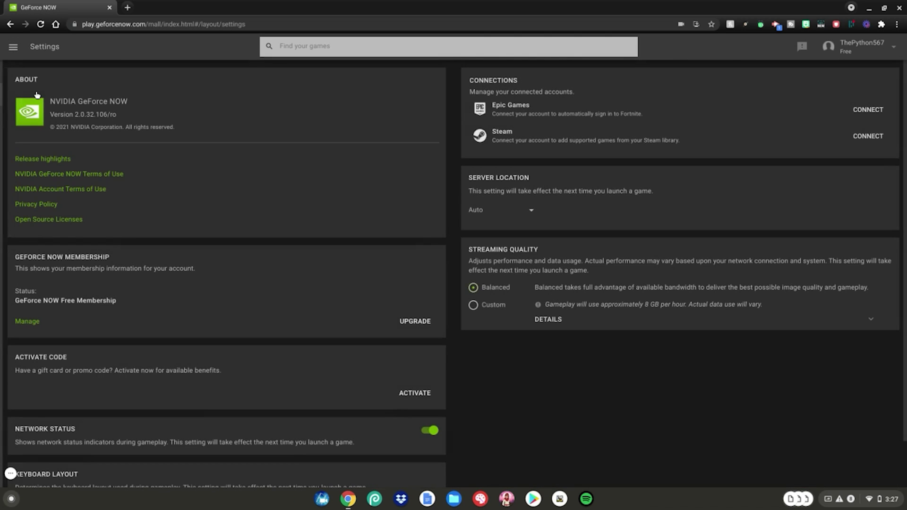
left_click(520, 215)
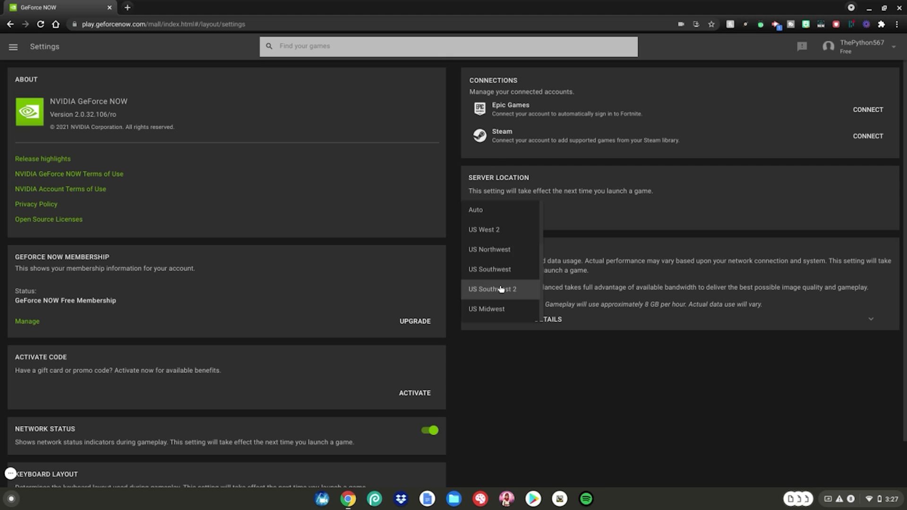
scroll(496, 288, "down", 5)
scroll(511, 292, "up", 2)
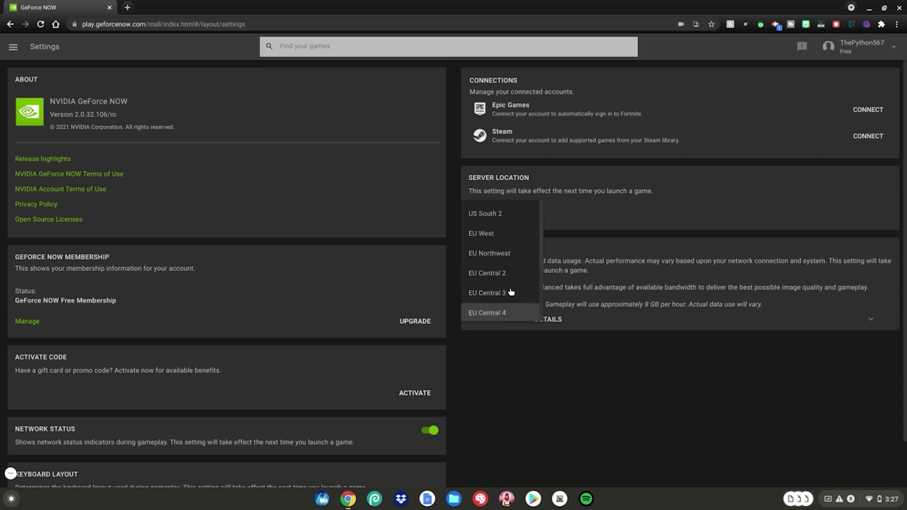
scroll(511, 292, "up", 2)
scroll(509, 293, "up", 1)
scroll(511, 269, "down", 1)
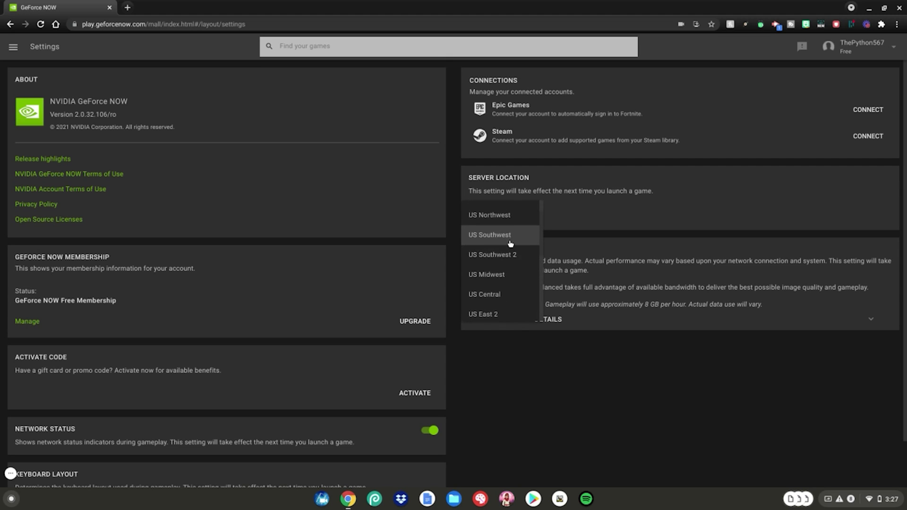
scroll(503, 234, "up", 1)
scroll(497, 234, "up", 1)
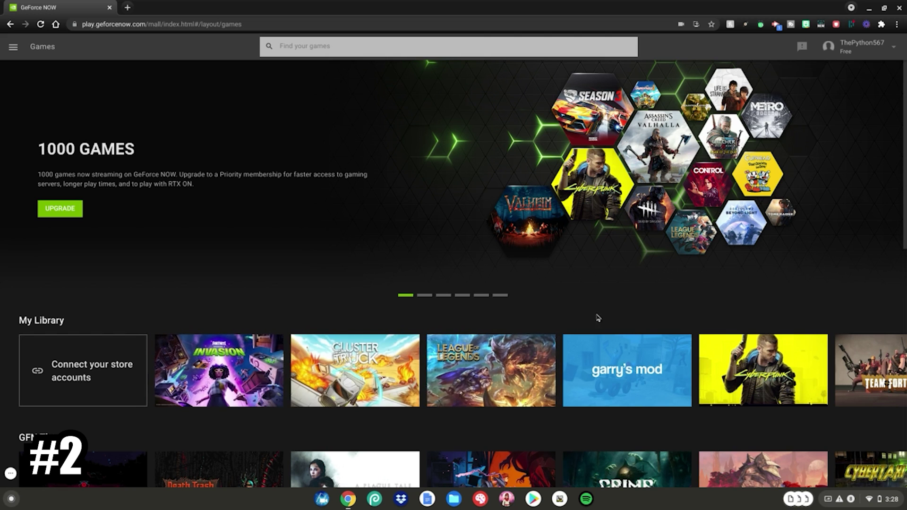
Step: Launch the Chrome OS Settings app from the Launcher search
key("super")
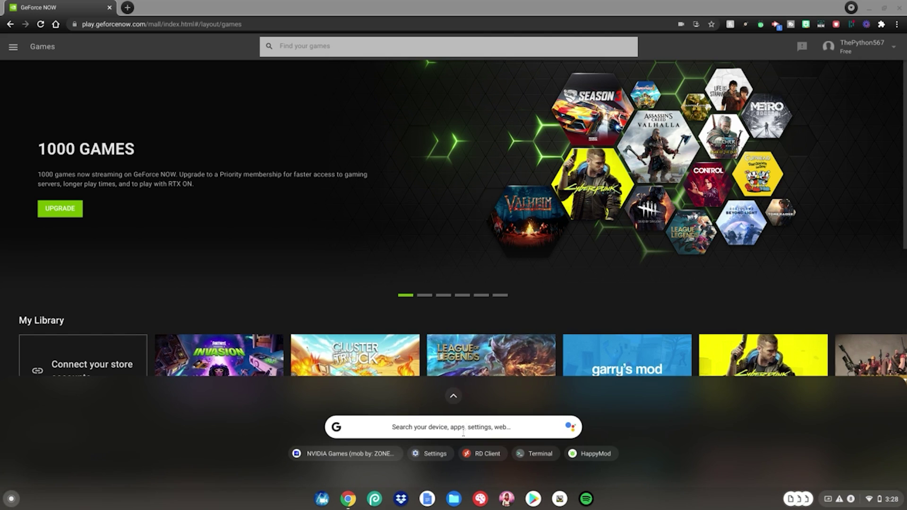
type("se")
key("Return")
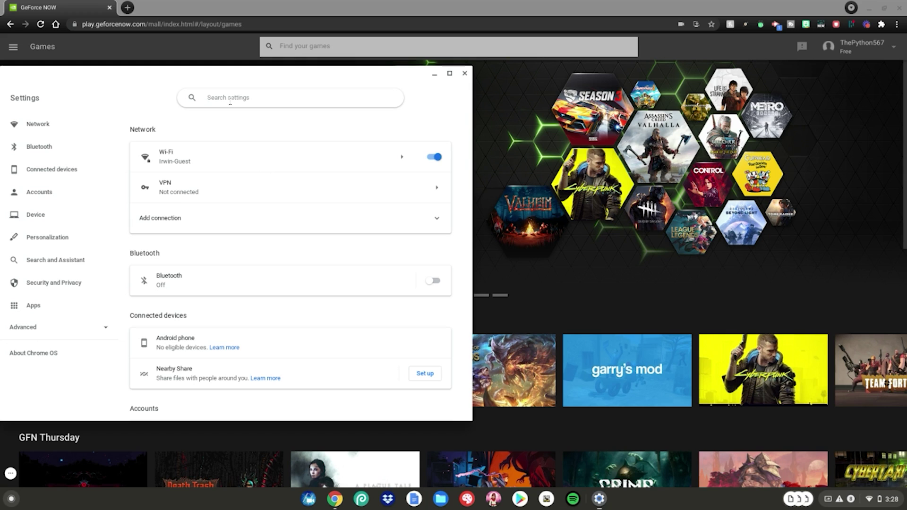
type("time")
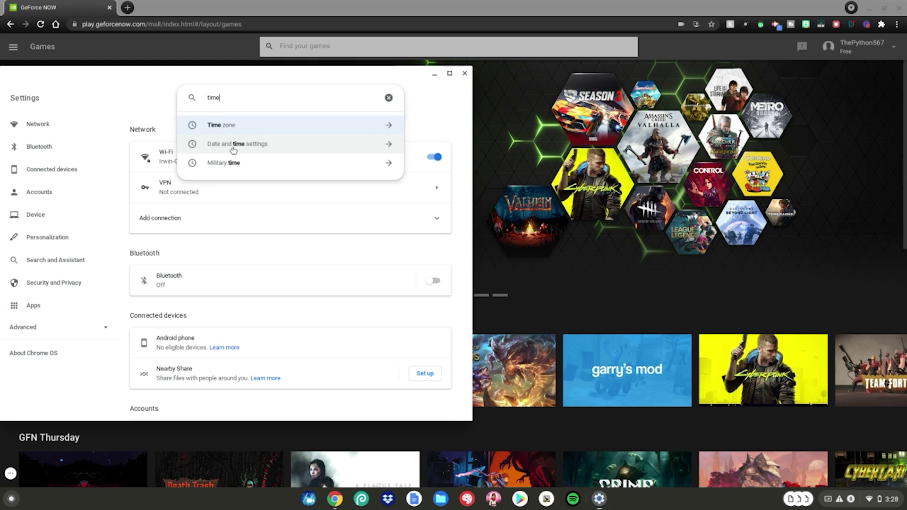
Step: Choose the time zone from the list as (UTC-6:00) Mazatlan, then close Settings
left_click(233, 149)
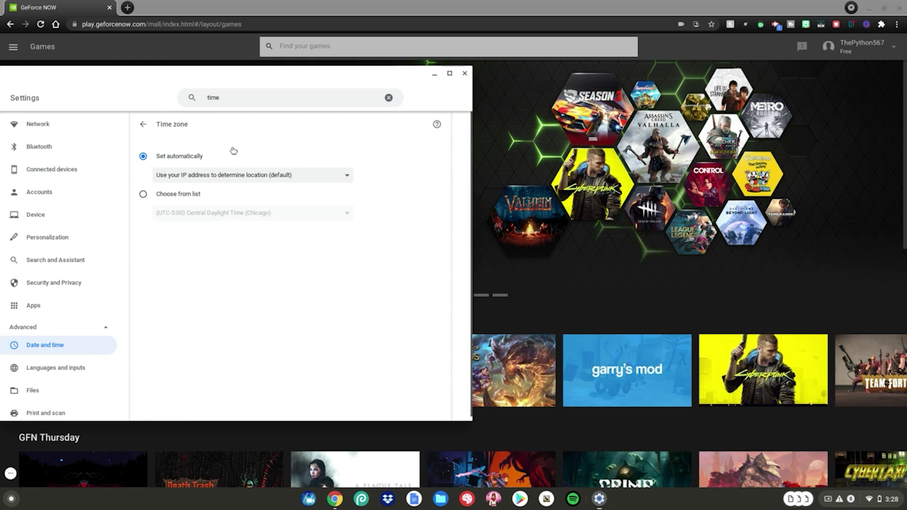
left_click(193, 196)
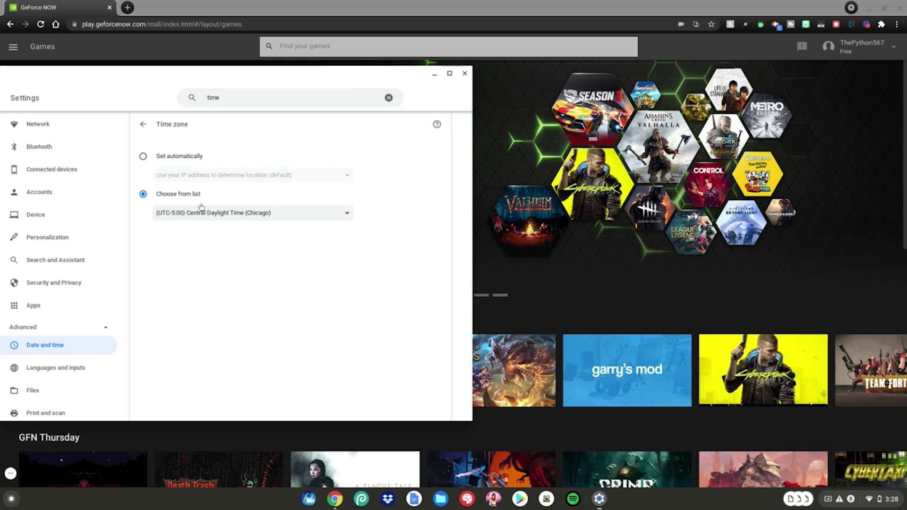
left_click(202, 212)
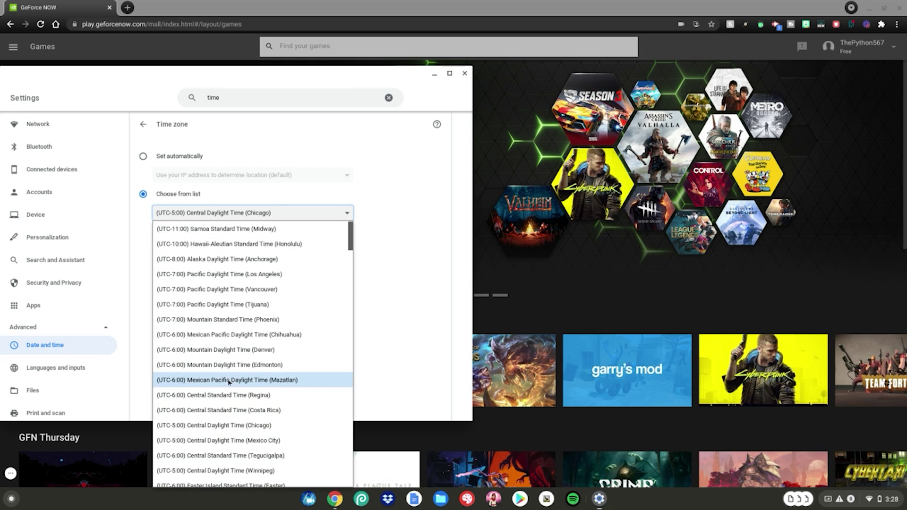
left_click(270, 384)
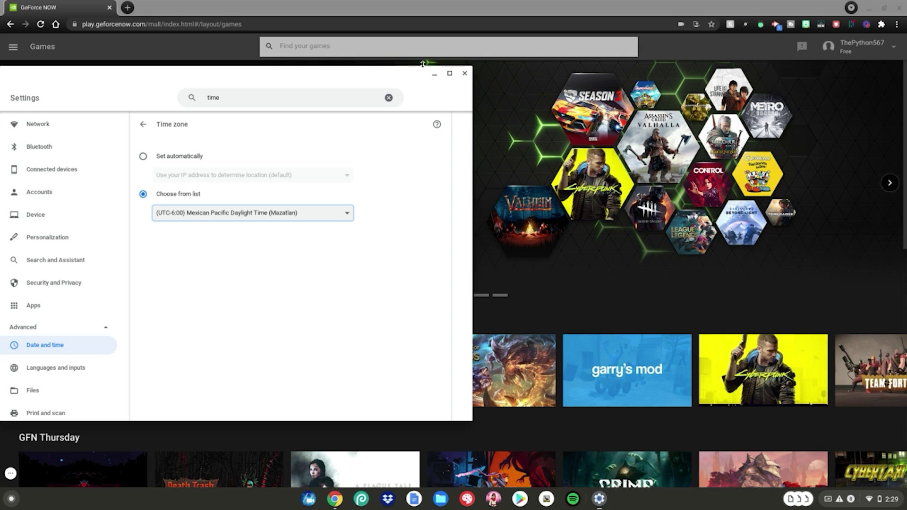
left_click(464, 72)
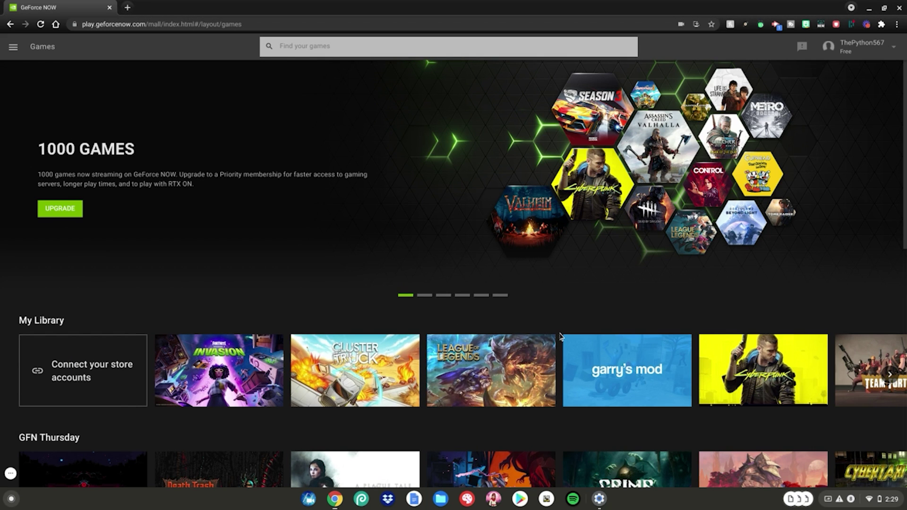
Step: Reopen Settings from the shelf and check the time zone list still shows Mazatlan
left_click(599, 498)
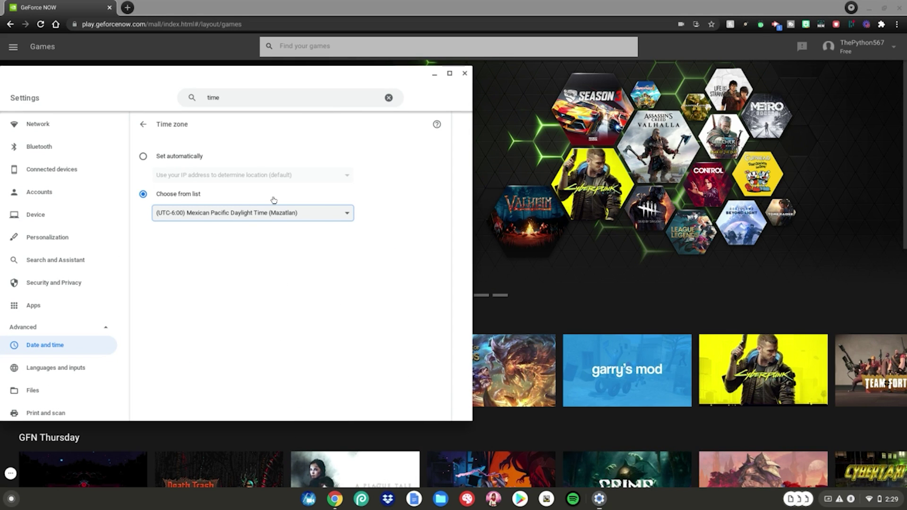
left_click(275, 214)
scroll(235, 354, "down", 1)
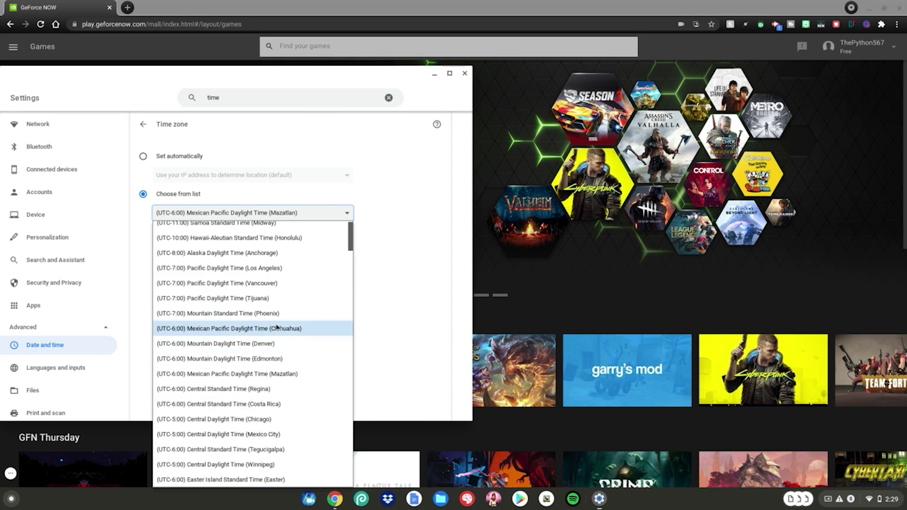
left_click(428, 325)
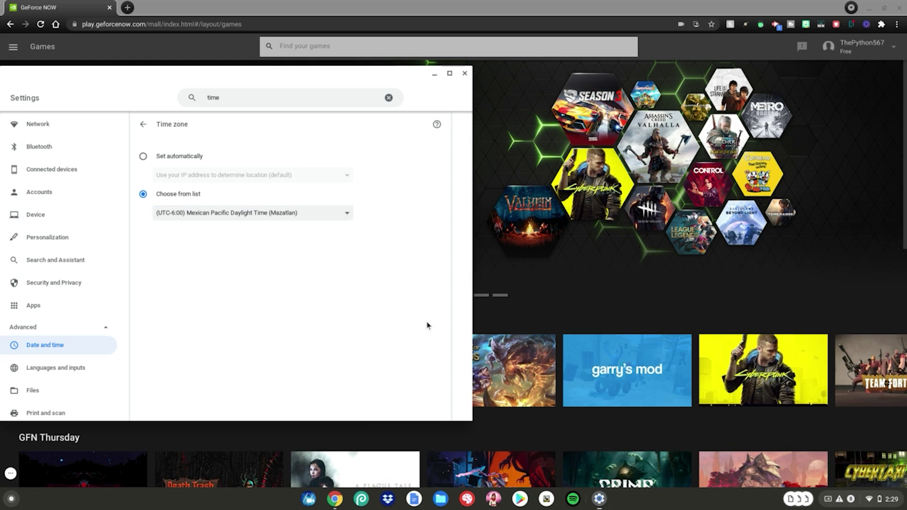